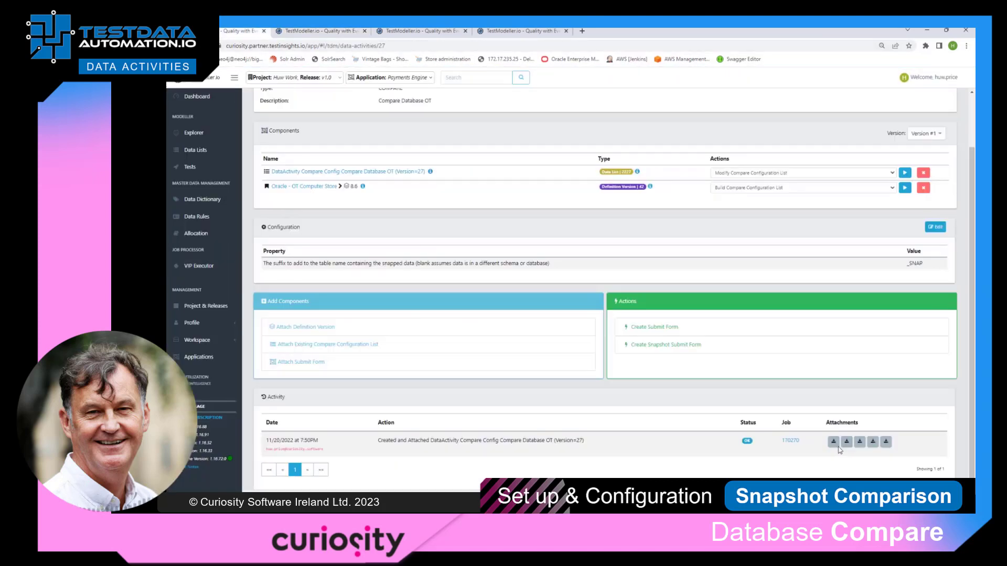
Download the attachments of the compare configuration activity and review the CreateSnapshot SQL script in Notepad++
{"action": "left_click", "coordinate": [834, 444]}
{"action": "left_click", "coordinate": [848, 446]}
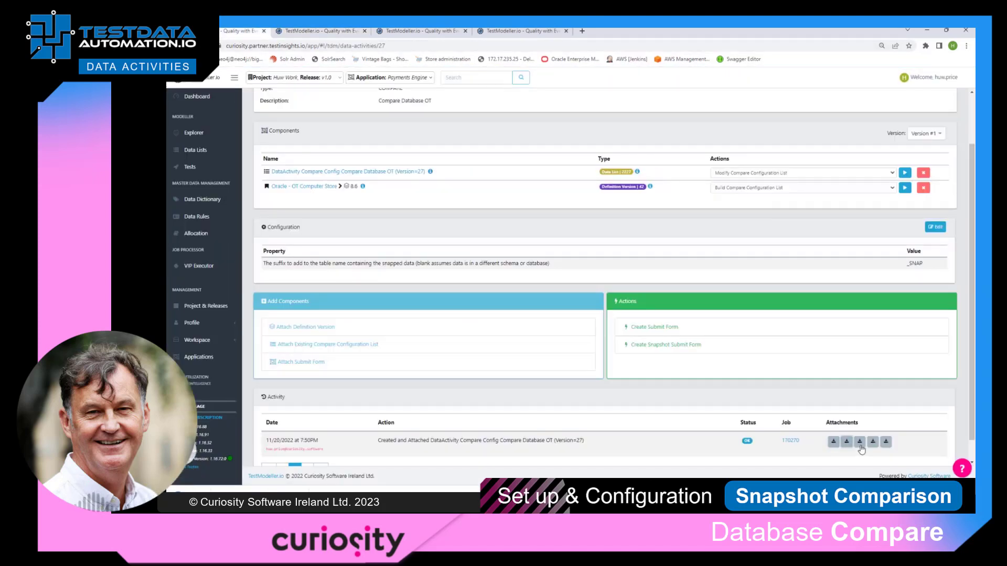
{"action": "left_click", "coordinate": [862, 446]}
{"action": "left_click", "coordinate": [873, 443]}
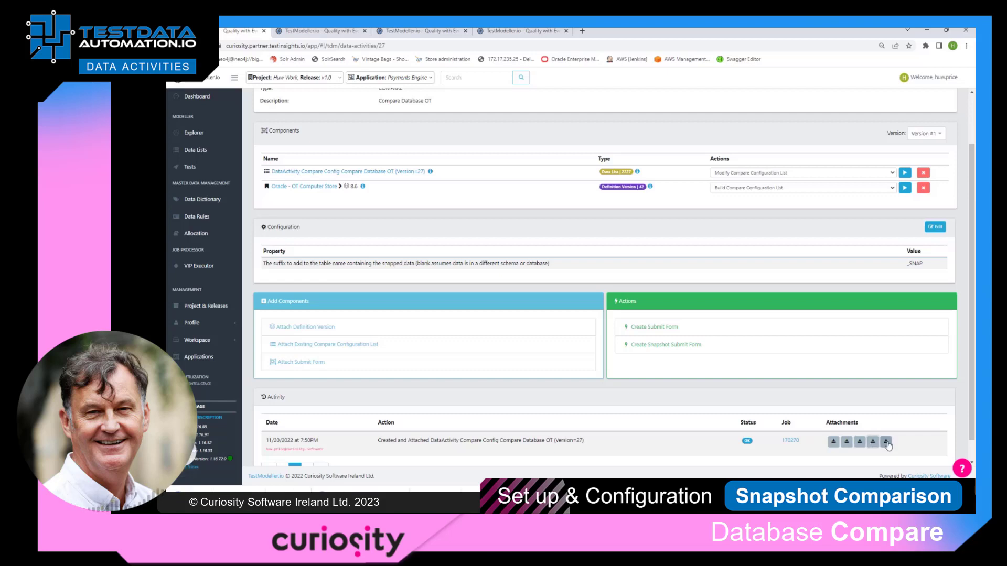
{"action": "left_click", "coordinate": [885, 444]}
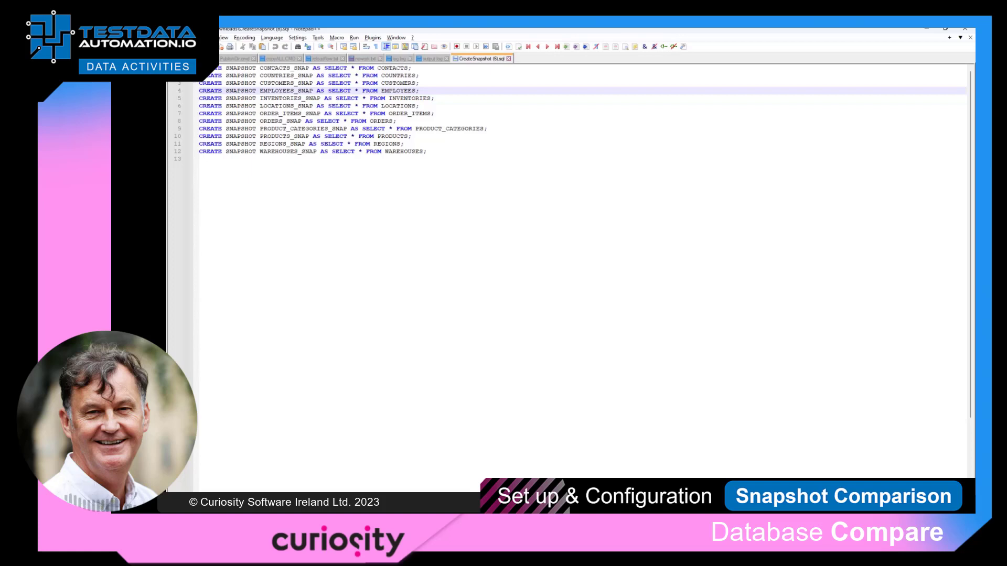
{"action": "left_click", "coordinate": [175, 38]}
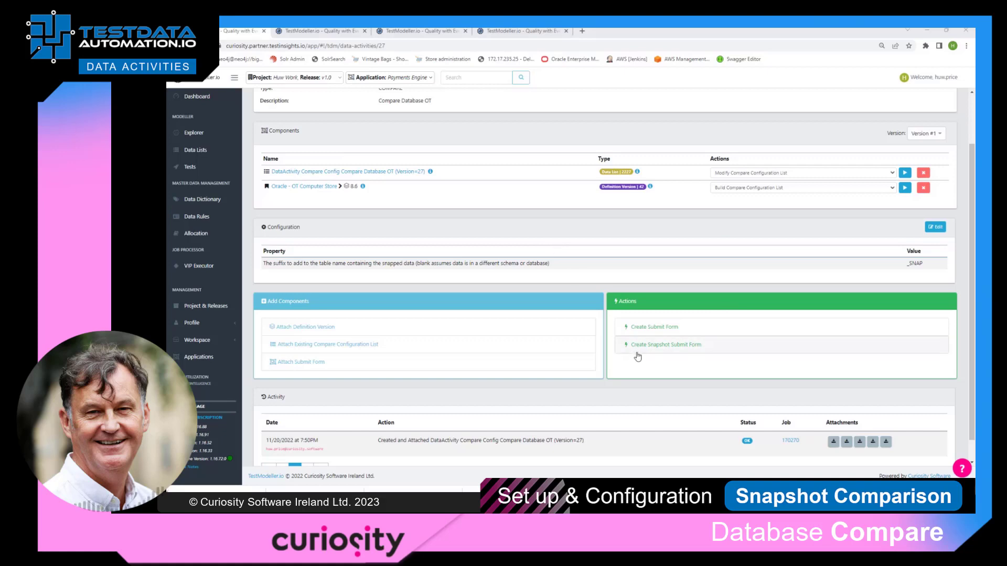
Create a snapshot submit form named "Snapshop OT Database" in group Compare, using SQL file C:\VIPWork\Compare\OTResetSnapshot.sql, and return to the data activity
{"action": "left_click", "coordinate": [664, 350]}
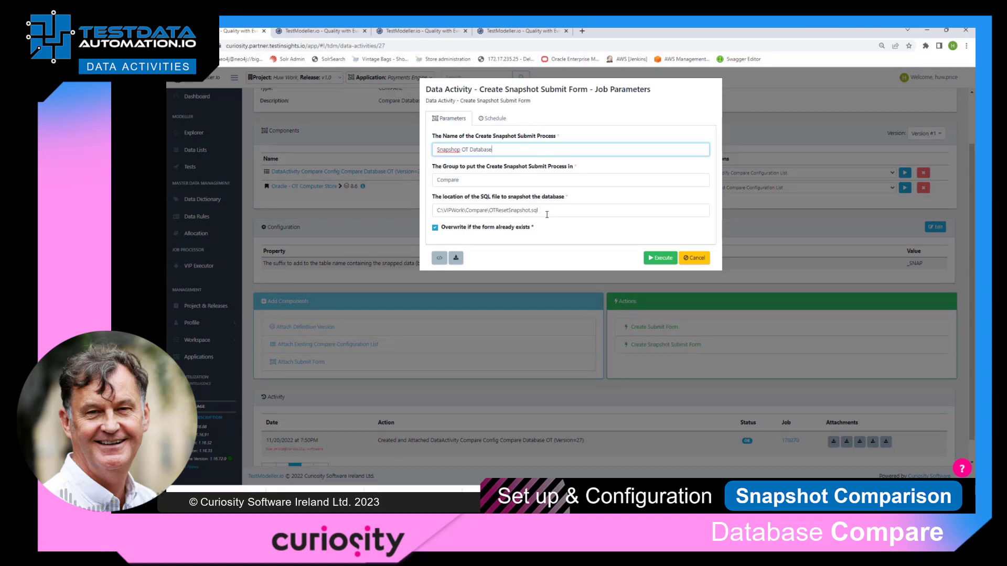
{"action": "left_click", "coordinate": [659, 258]}
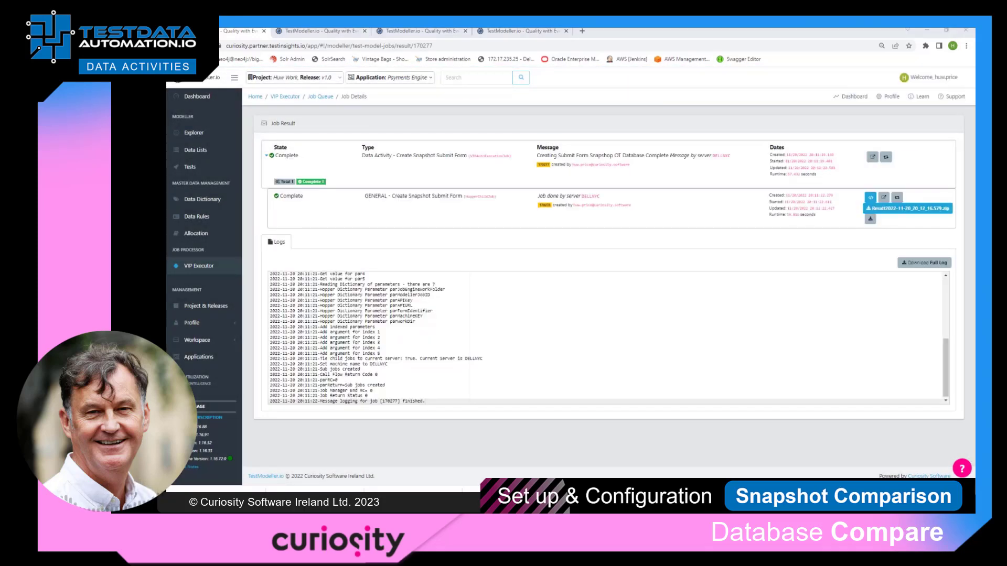
{"action": "left_click", "coordinate": [176, 46]}
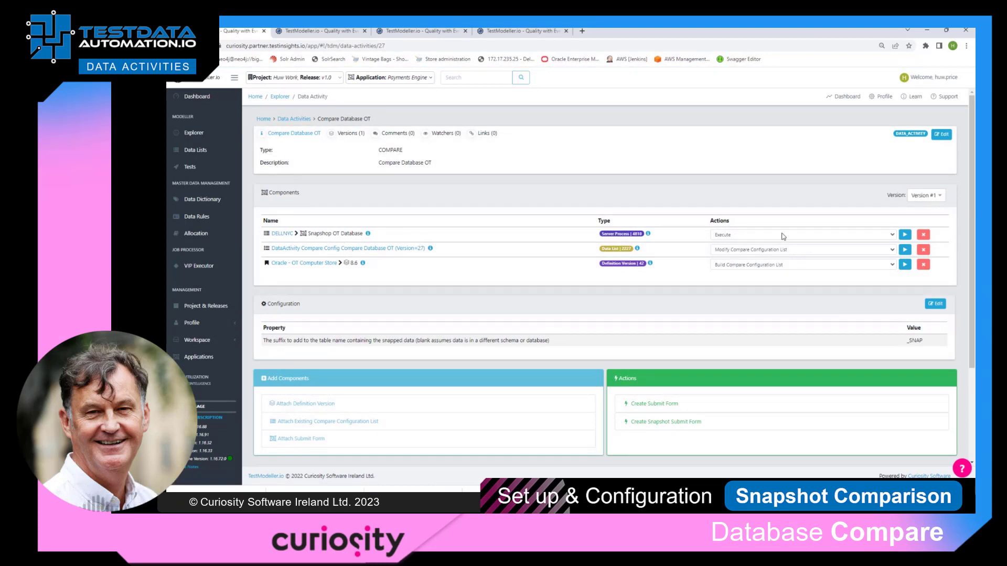
Modify the Snapshop OT Database process: default parSourceConnectionID to "Oracle - OT Computer Store: Oracle", exclude it from the form, and save
{"action": "left_click", "coordinate": [893, 238]}
{"action": "left_click", "coordinate": [835, 250]}
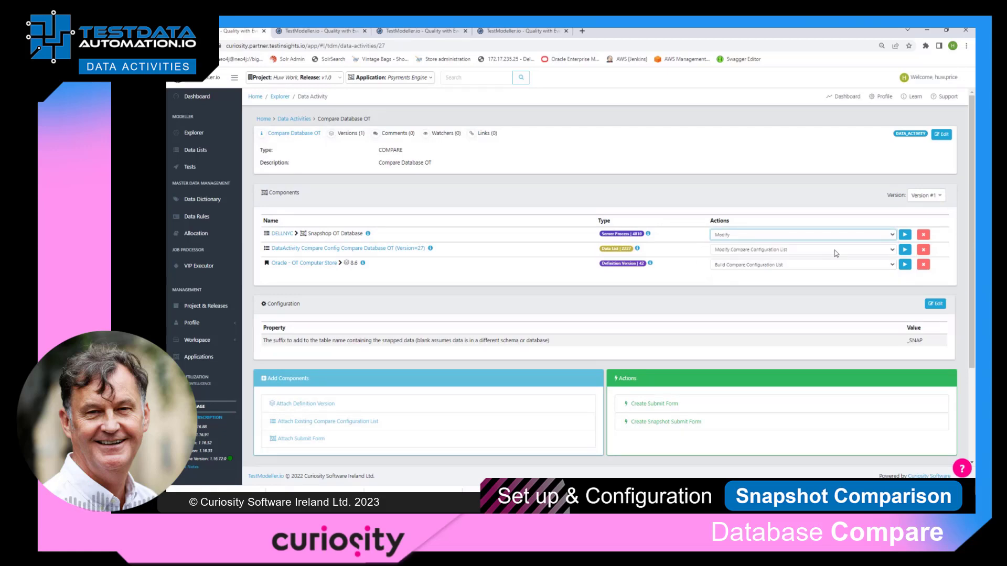
{"action": "left_click", "coordinate": [905, 236]}
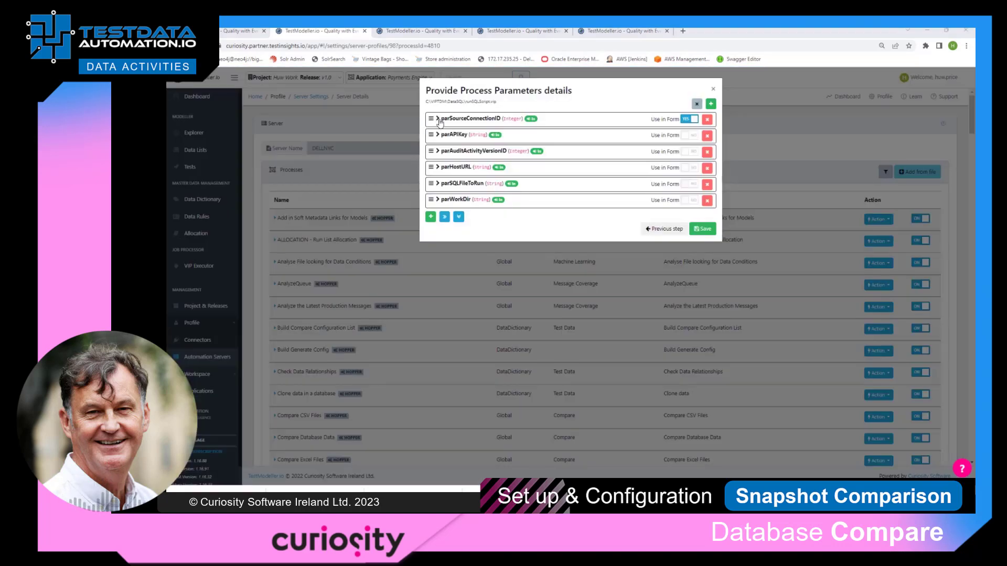
{"action": "left_click", "coordinate": [438, 120]}
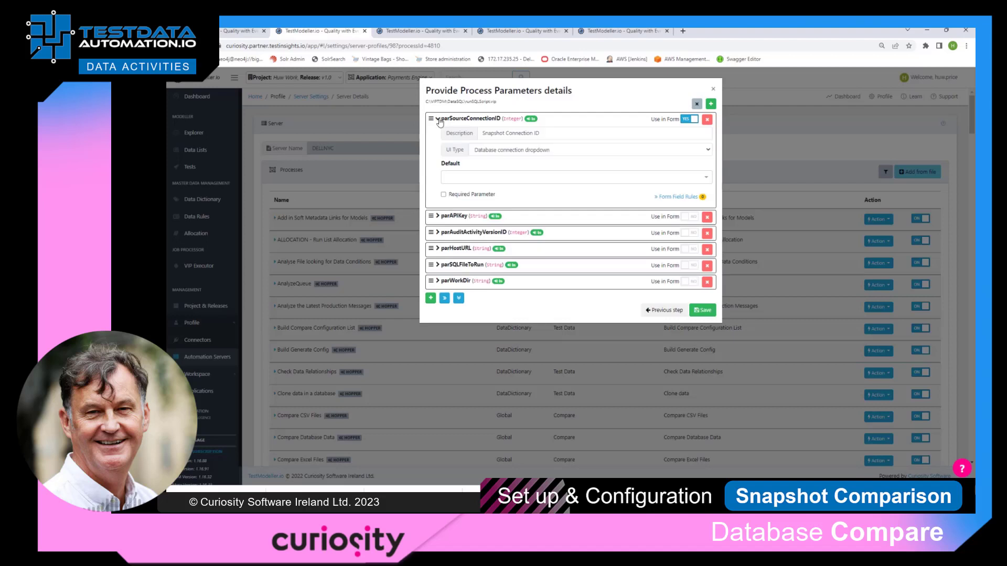
{"action": "left_click", "coordinate": [557, 178]}
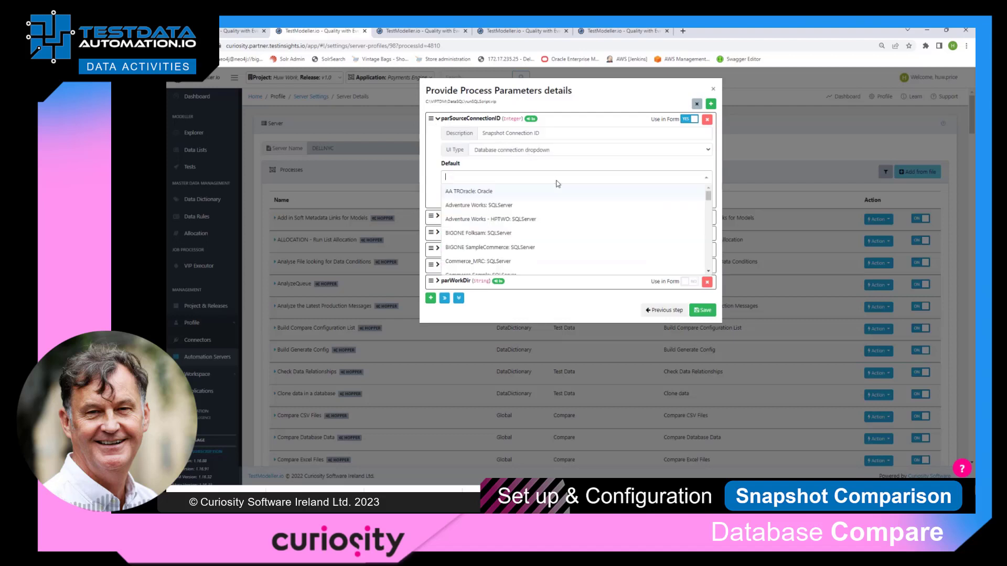
{"action": "scroll", "coordinate": [557, 220], "scroll_direction": "down", "scroll_amount": 1}
{"action": "scroll", "coordinate": [557, 220], "scroll_direction": "down", "scroll_amount": 4}
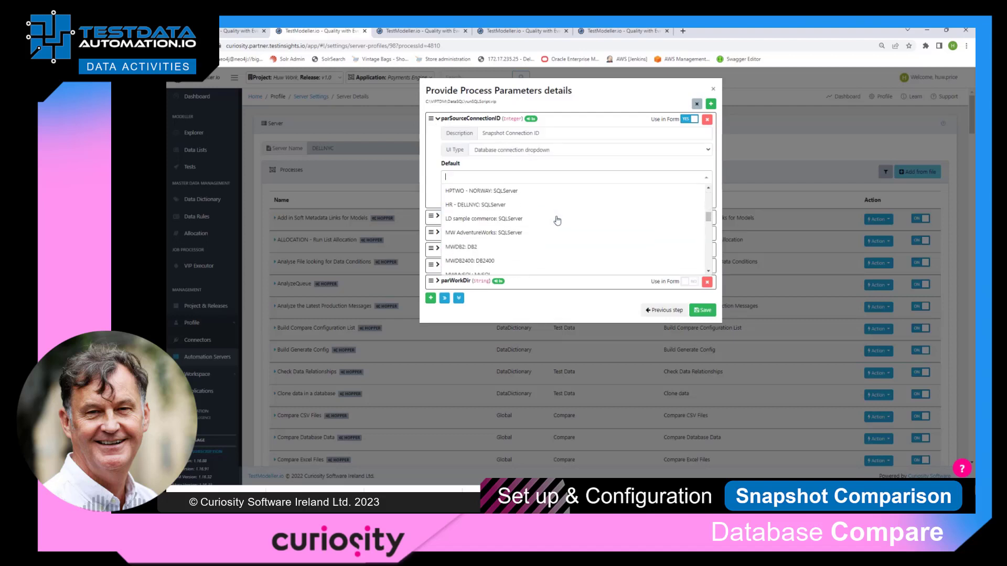
{"action": "left_click", "coordinate": [557, 218]}
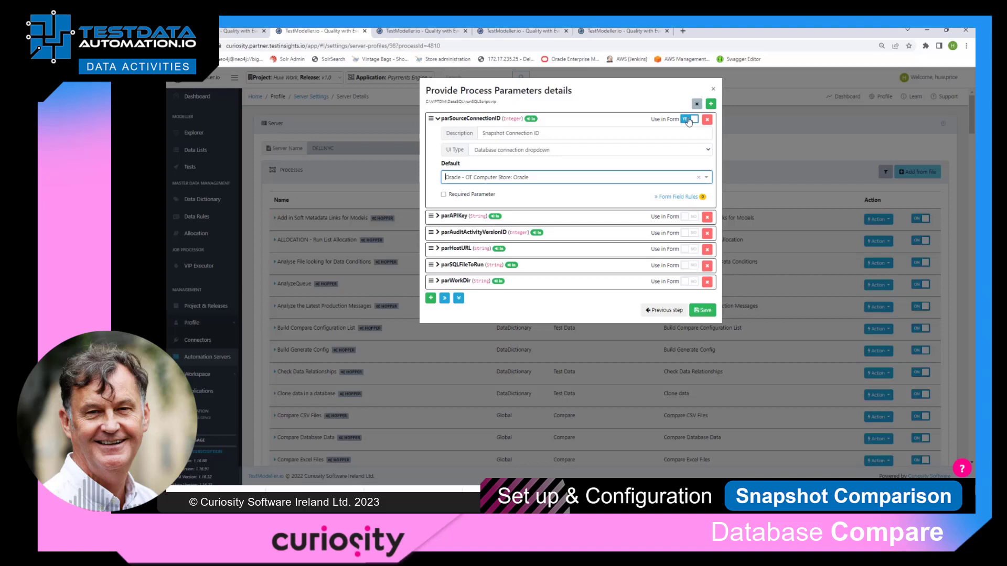
{"action": "left_click", "coordinate": [689, 120]}
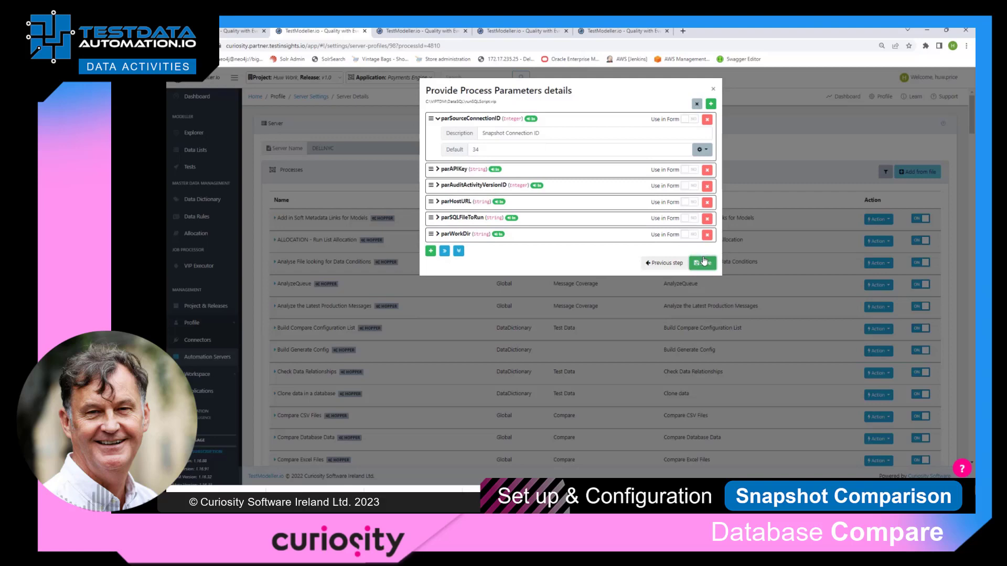
{"action": "left_click", "coordinate": [702, 262]}
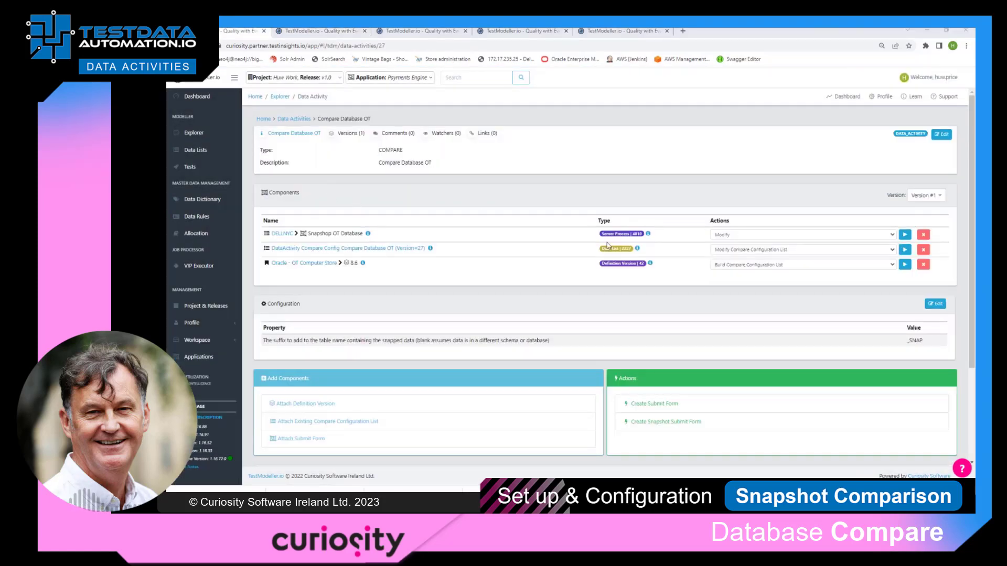
Execute the Snapshop OT Database process from the data activity's components
{"action": "left_click", "coordinate": [892, 235]}
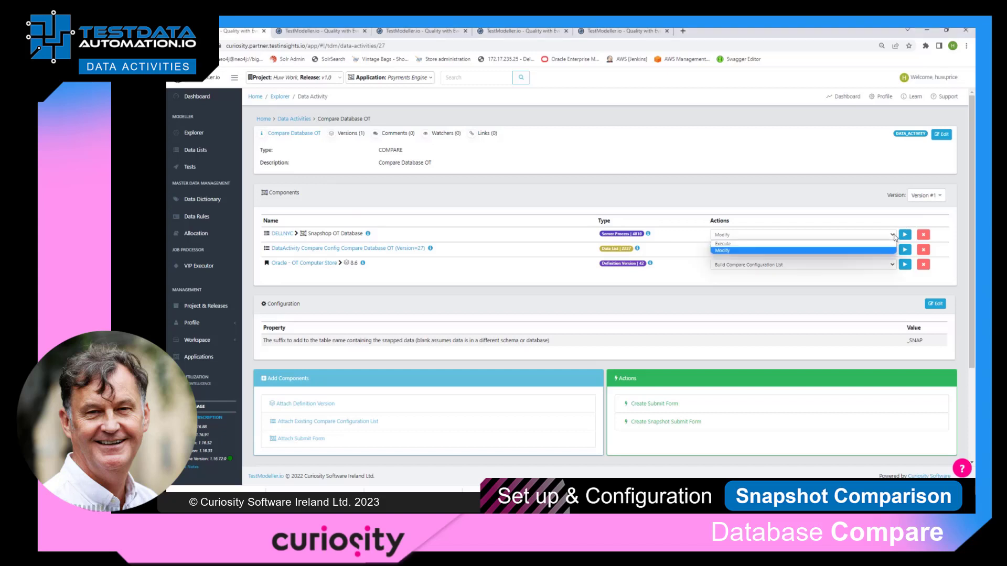
{"action": "left_click", "coordinate": [839, 245]}
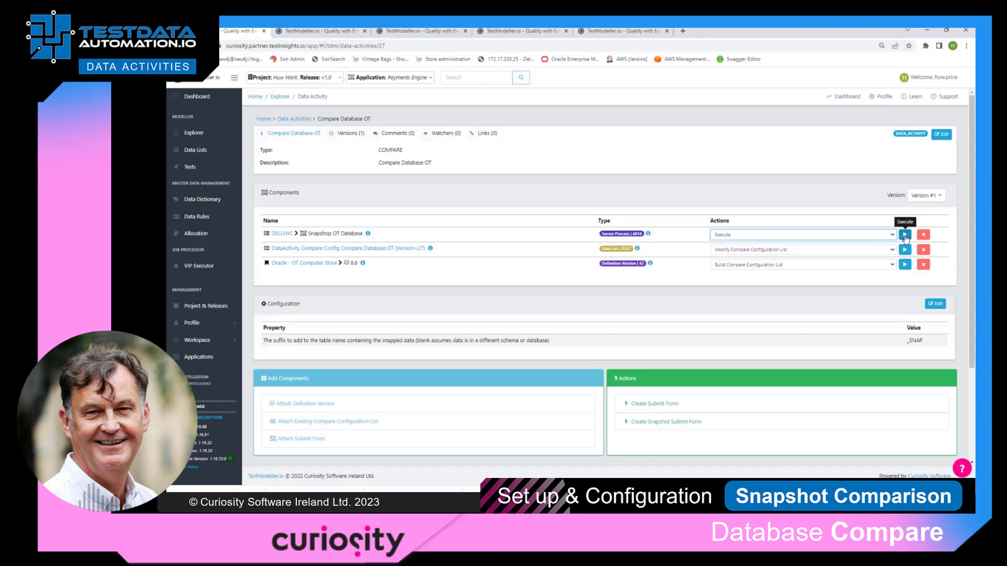
{"action": "left_click", "coordinate": [905, 236]}
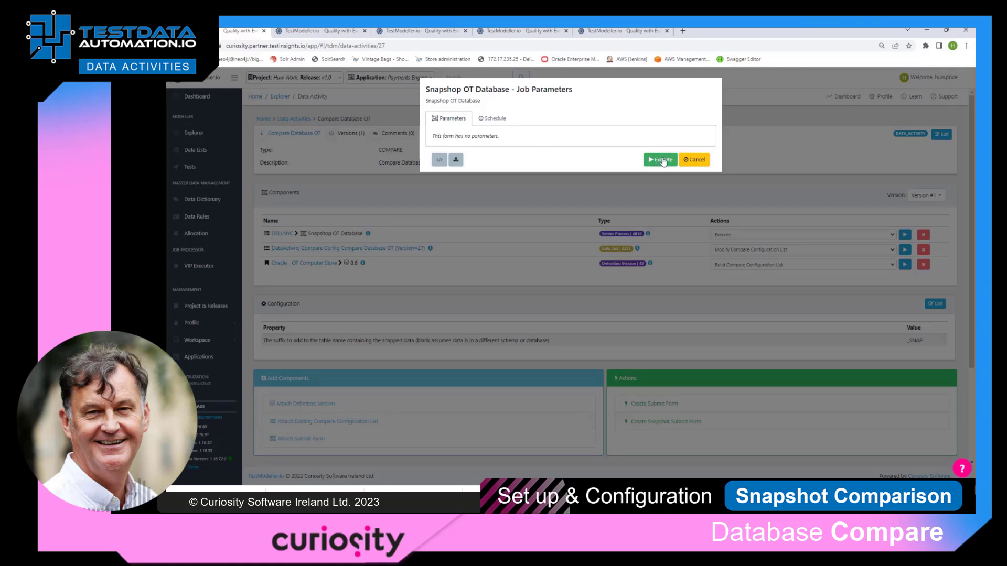
{"action": "left_click", "coordinate": [663, 160]}
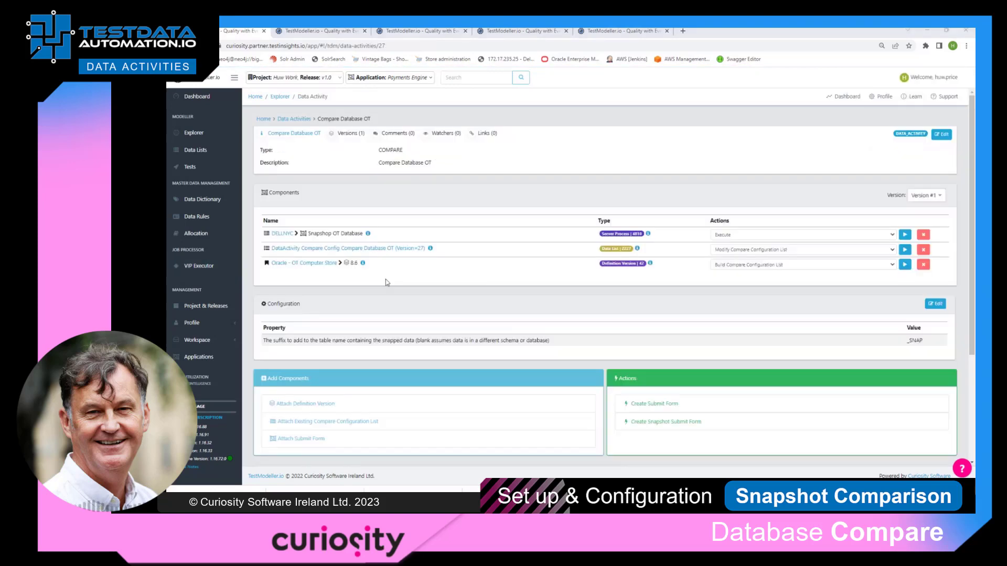
Review the job log and the runSQLScript log for the OTResetSnapshot.sql run in the activity history
{"action": "scroll", "coordinate": [387, 284], "scroll_direction": "down", "scroll_amount": 2}
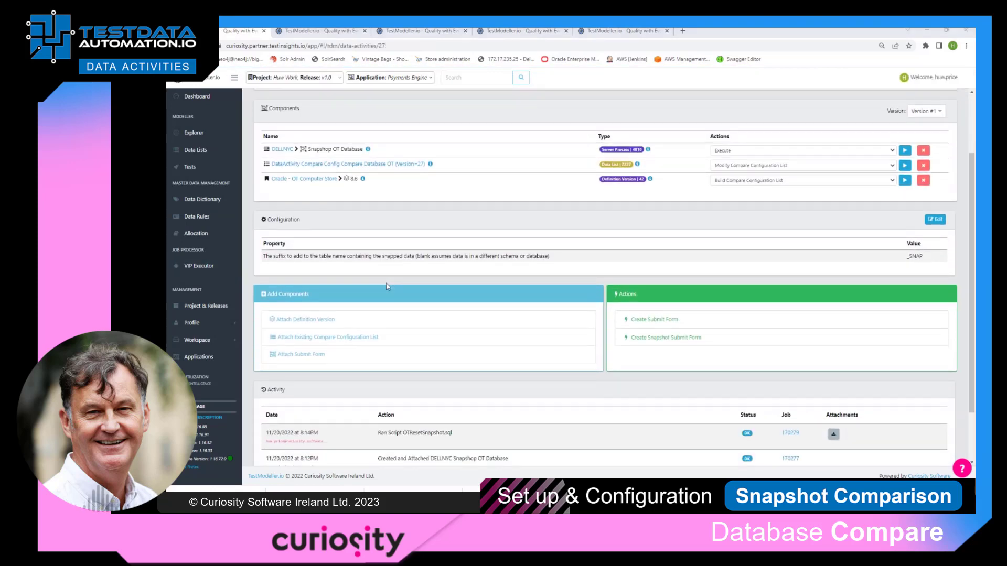
{"action": "scroll", "coordinate": [387, 286], "scroll_direction": "down", "scroll_amount": 1}
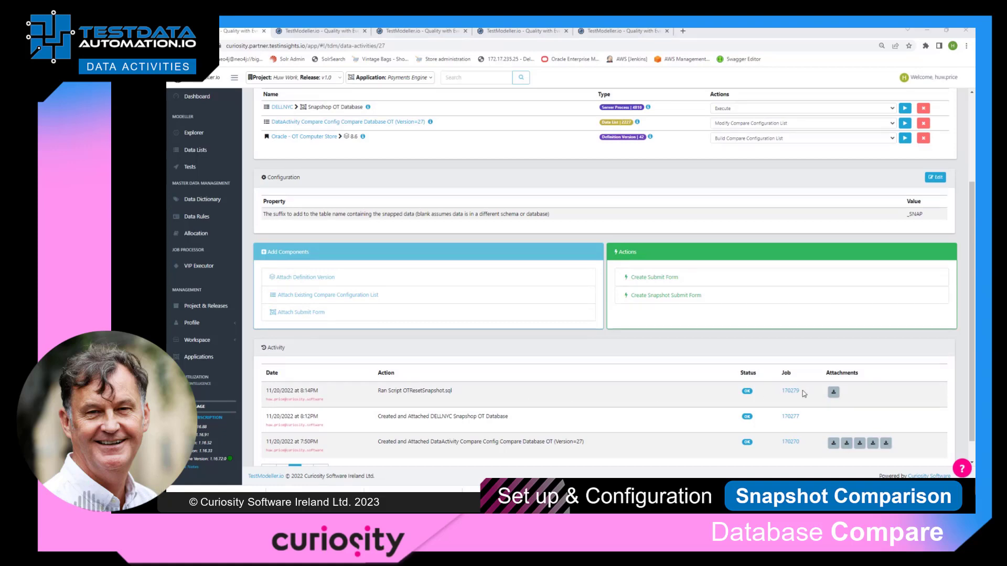
{"action": "left_click", "coordinate": [791, 391]}
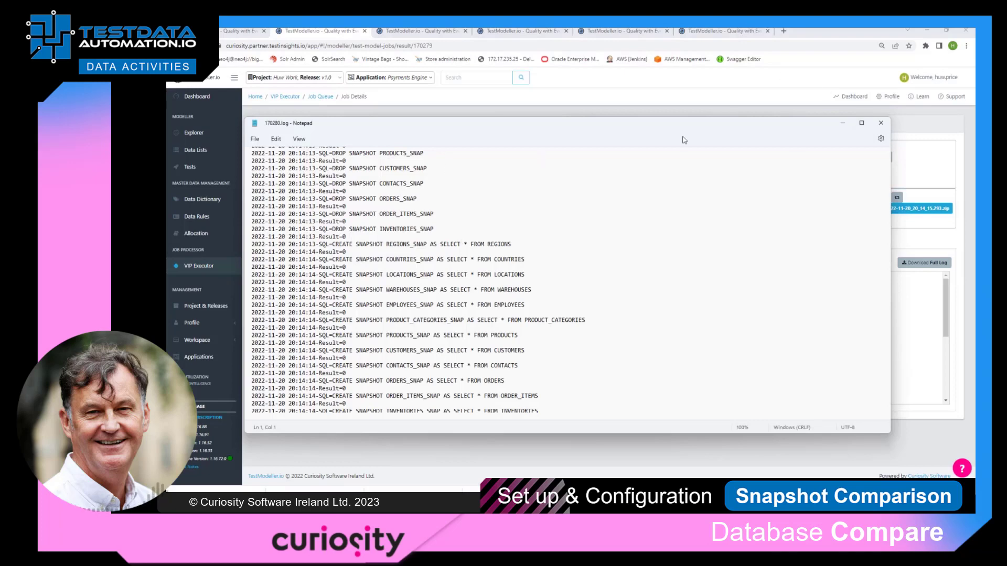
{"action": "left_click", "coordinate": [881, 123]}
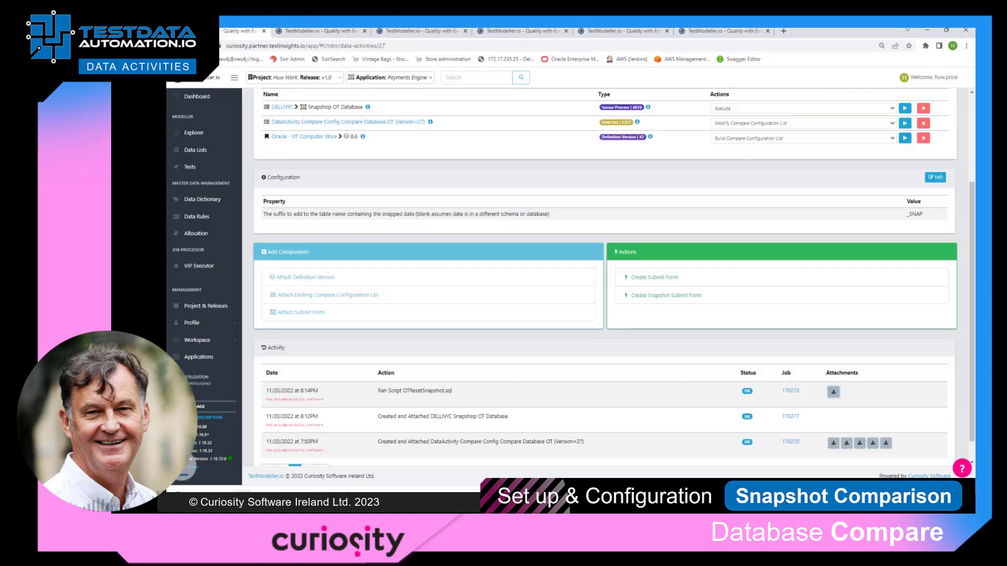
{"action": "left_click", "coordinate": [223, 495]}
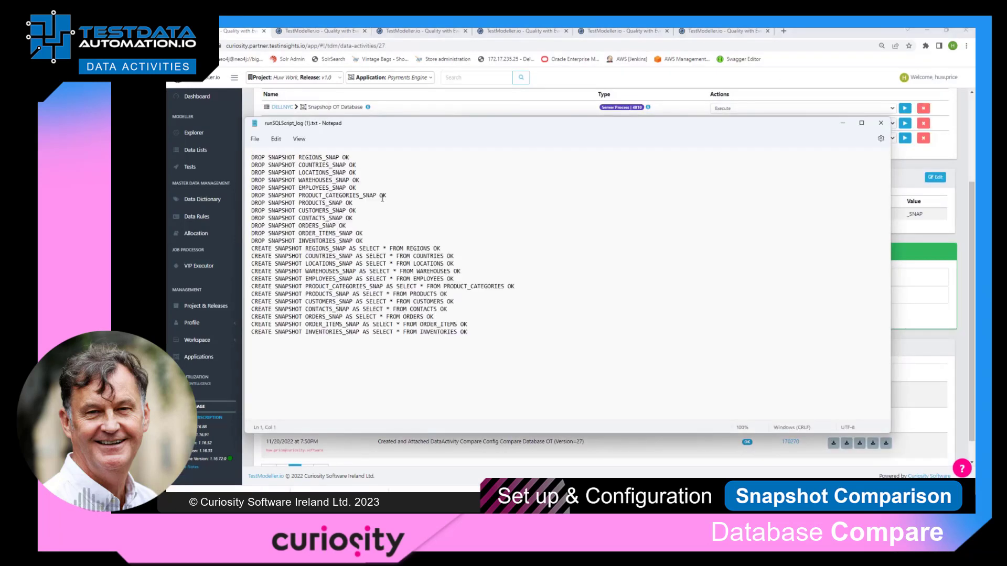
{"action": "left_click", "coordinate": [881, 122]}
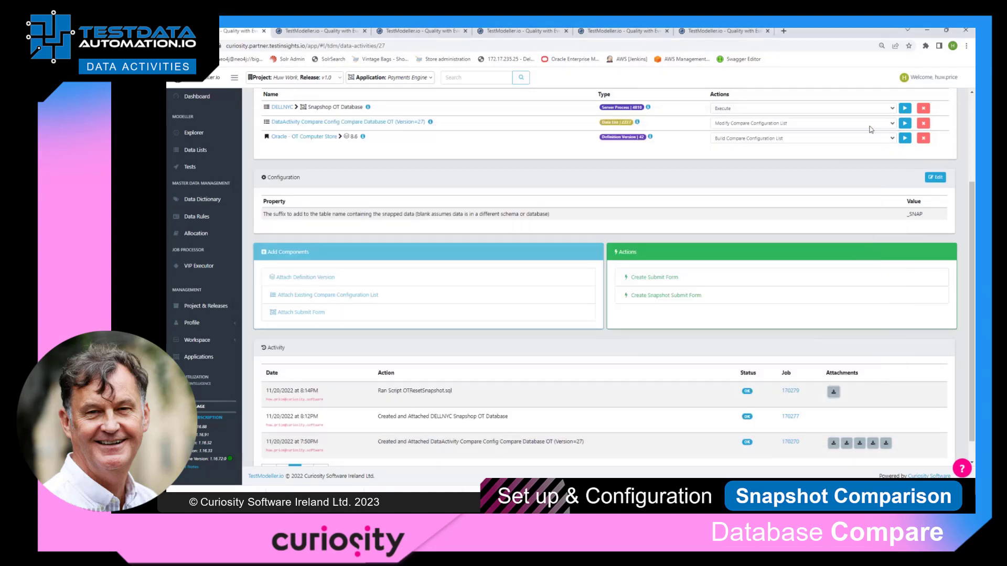
Create a submit form named "Compare Oracle OT Database" in group Compare, and return to the data activity
{"action": "scroll", "coordinate": [611, 300], "scroll_direction": "up", "scroll_amount": 3}
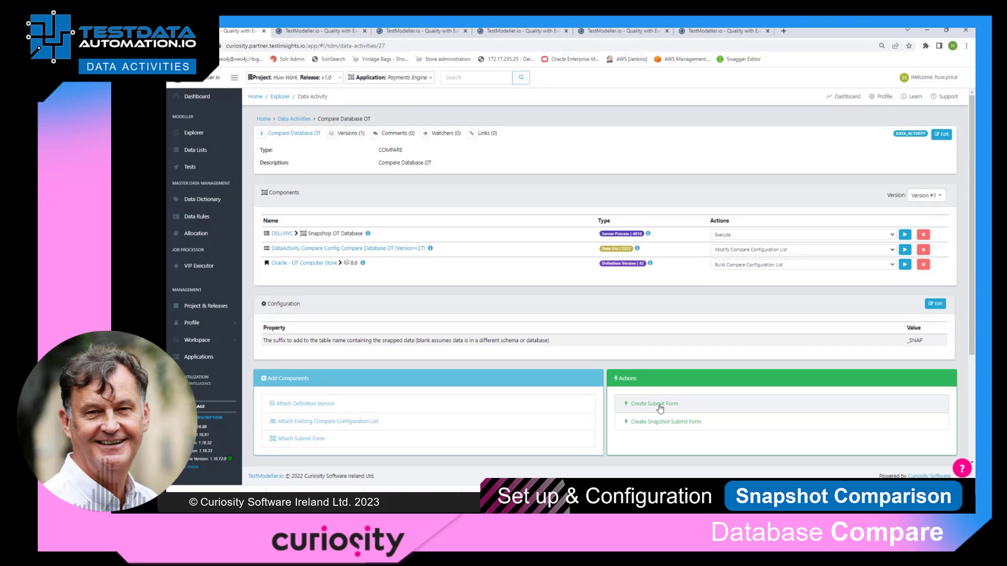
{"action": "left_click", "coordinate": [660, 405]}
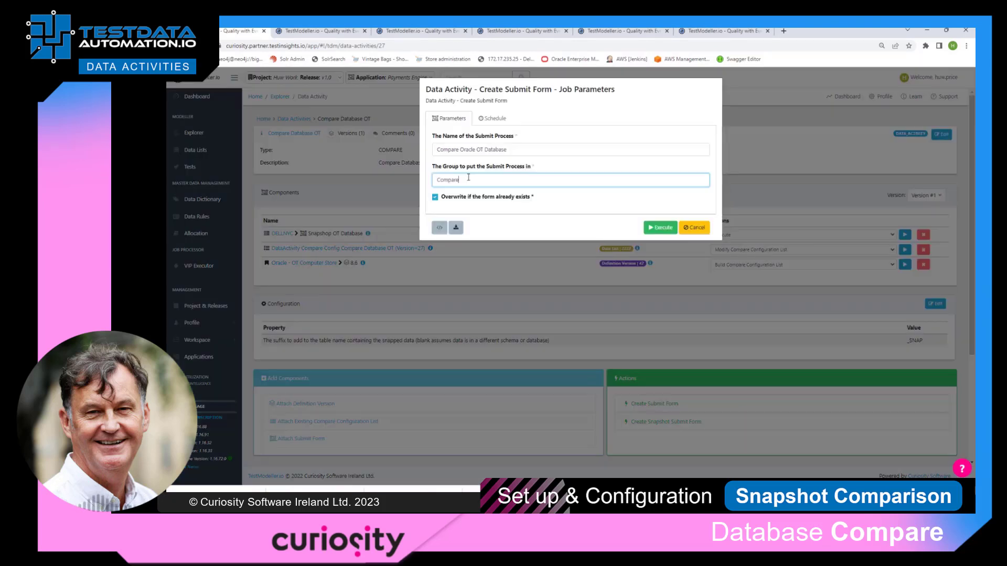
{"action": "left_click", "coordinate": [668, 228]}
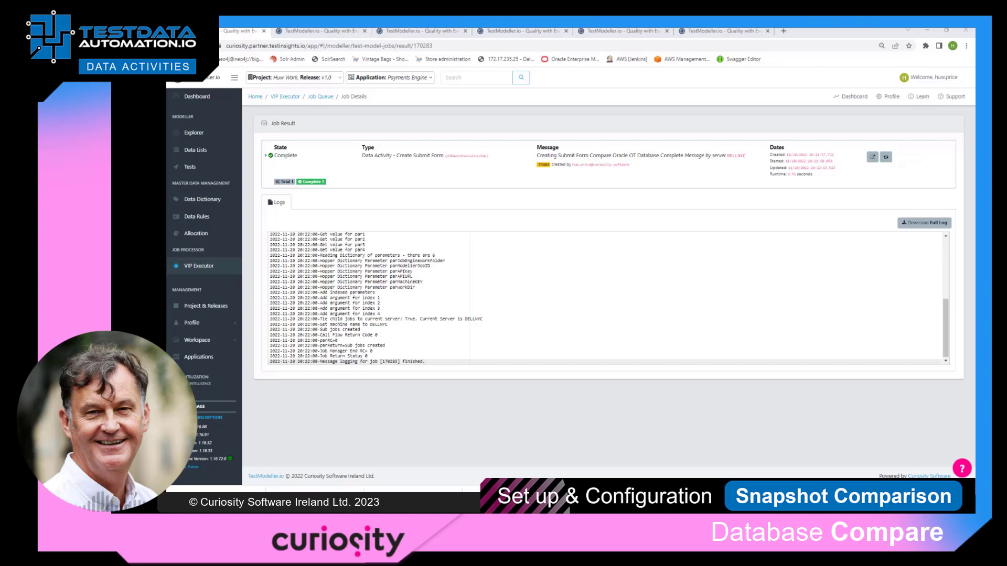
{"action": "left_click", "coordinate": [175, 46]}
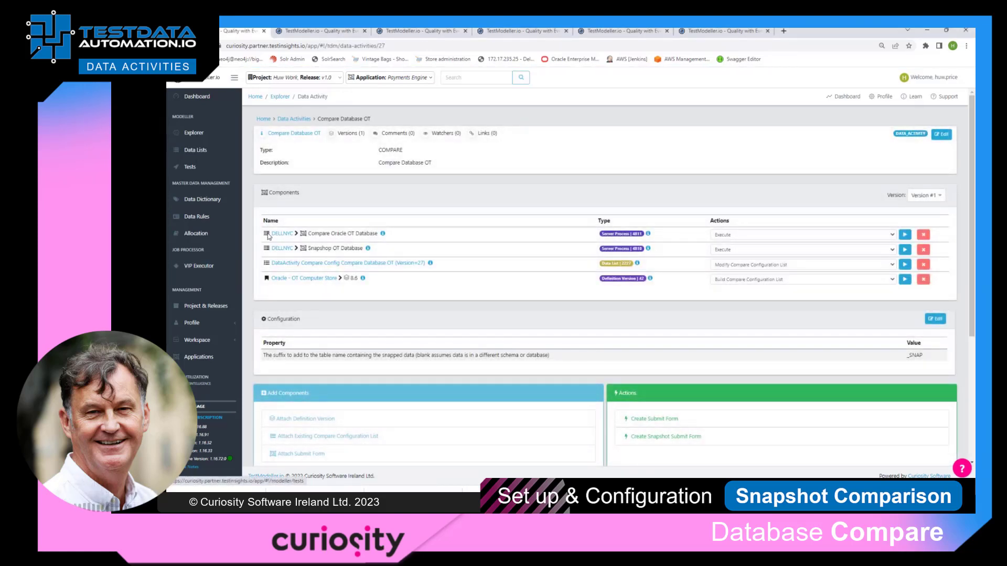
Modify the Compare Oracle OT Database process to exclude the source connection string and provider and all three target connection parameters from the form
{"action": "left_click", "coordinate": [793, 235]}
{"action": "left_click", "coordinate": [775, 252]}
{"action": "left_click", "coordinate": [905, 235]}
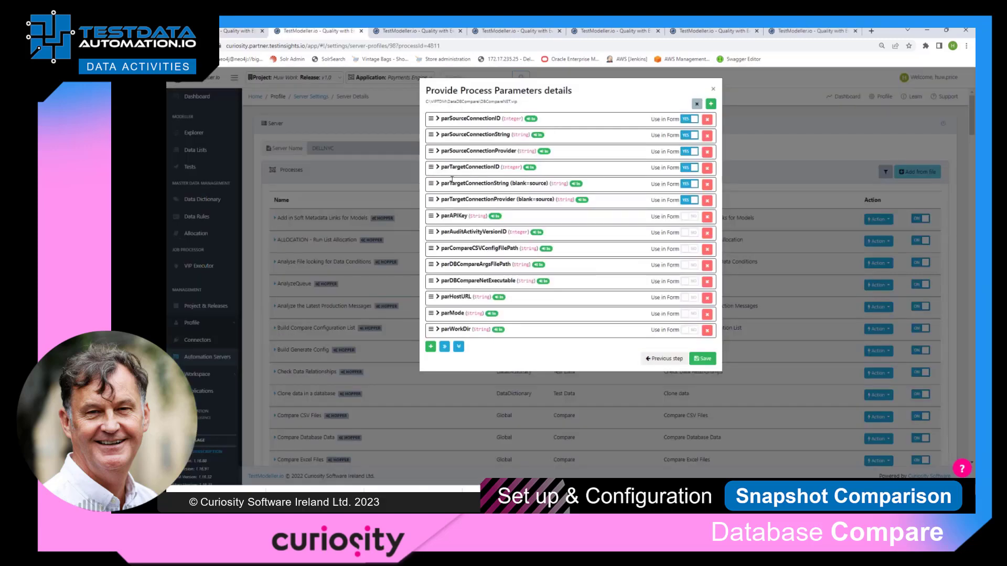
{"action": "left_click", "coordinate": [689, 200]}
{"action": "left_click", "coordinate": [689, 184]}
{"action": "left_click", "coordinate": [688, 168]}
{"action": "left_click", "coordinate": [689, 151]}
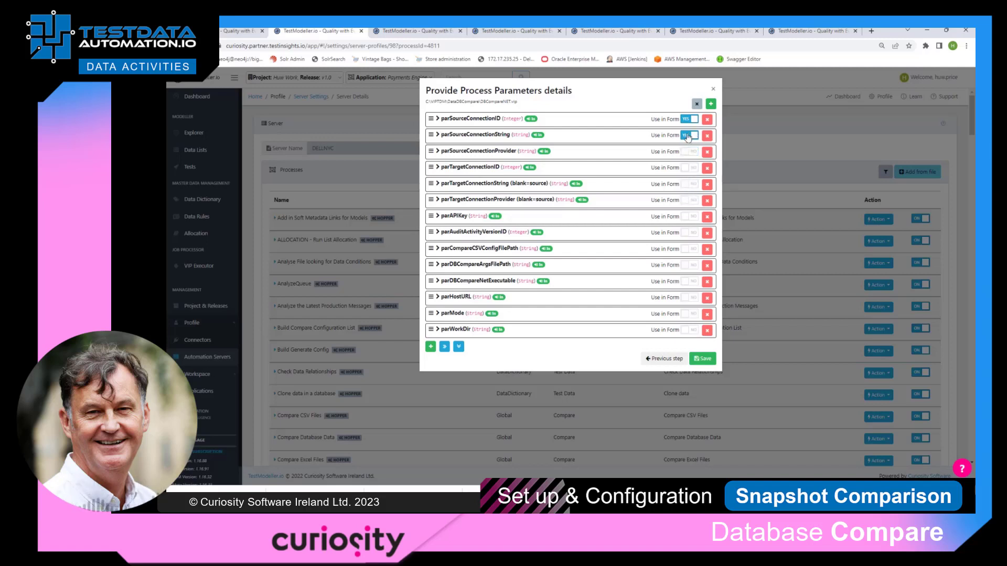
{"action": "left_click", "coordinate": [688, 135]}
Set the parSourceConnectionID default to "Oracle - OT Computer Store: Oracle" and save the process parameters
{"action": "left_click", "coordinate": [438, 119]}
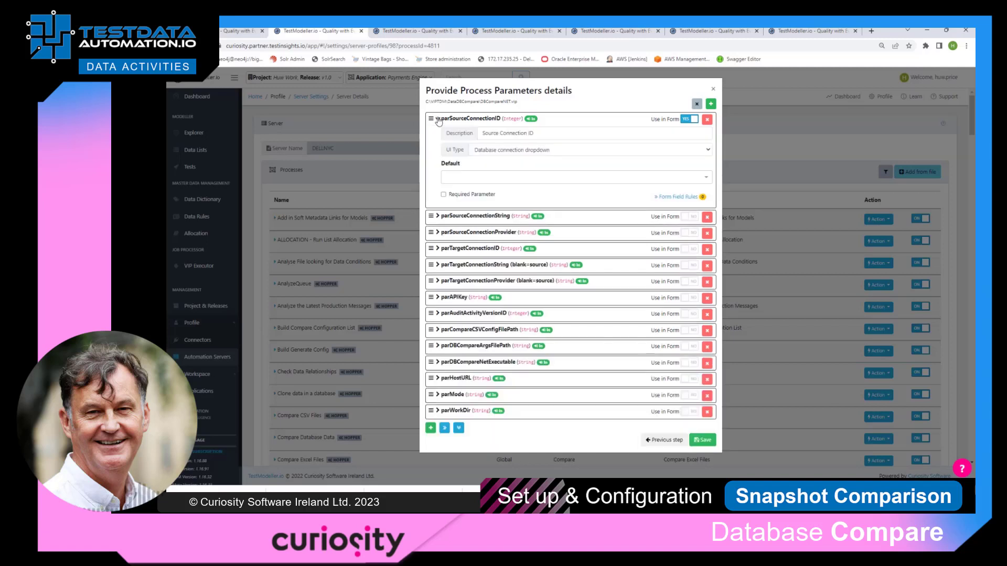
{"action": "left_click", "coordinate": [497, 179]}
{"action": "type", "text": "o"}
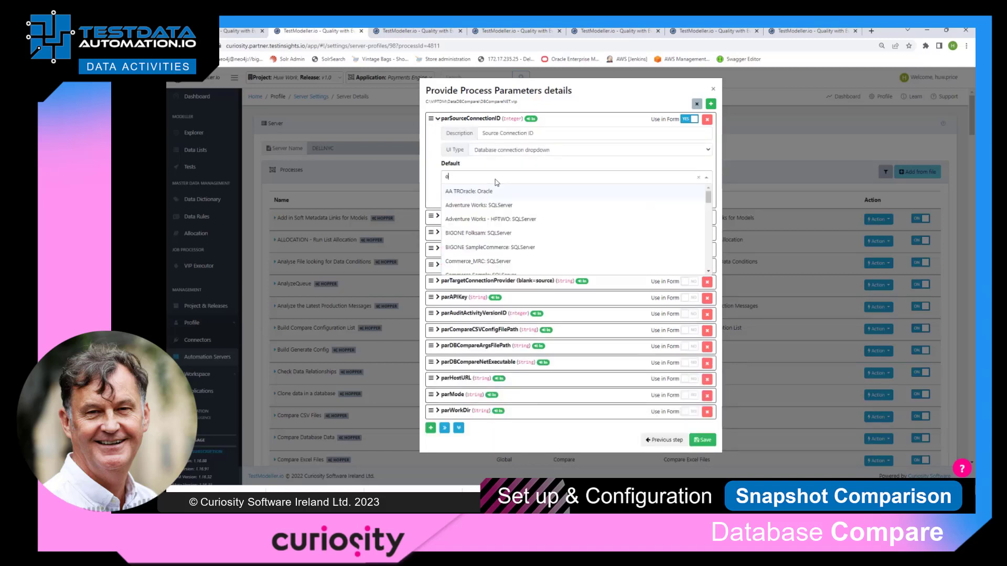
{"action": "left_click", "coordinate": [497, 233]}
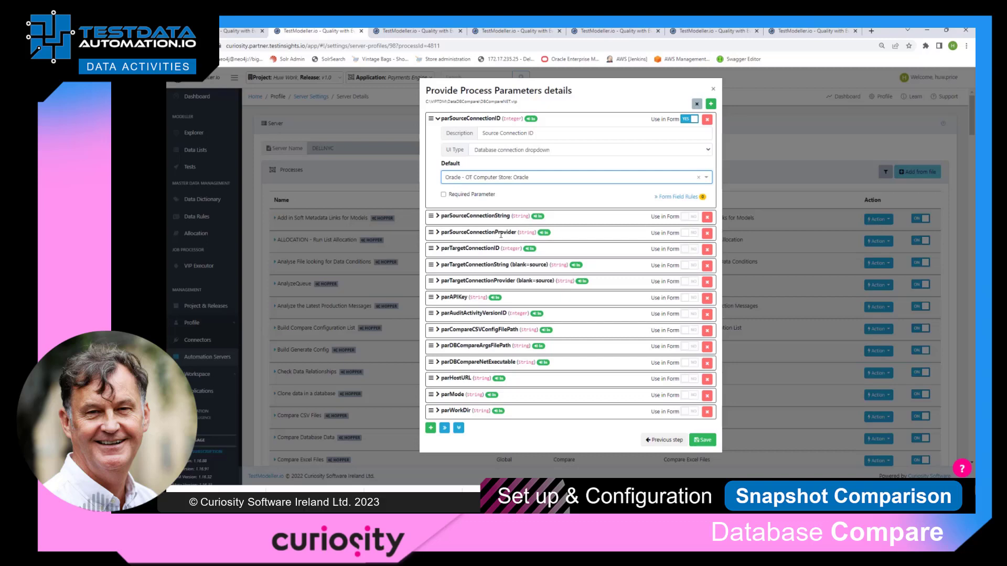
{"action": "left_click", "coordinate": [703, 440]}
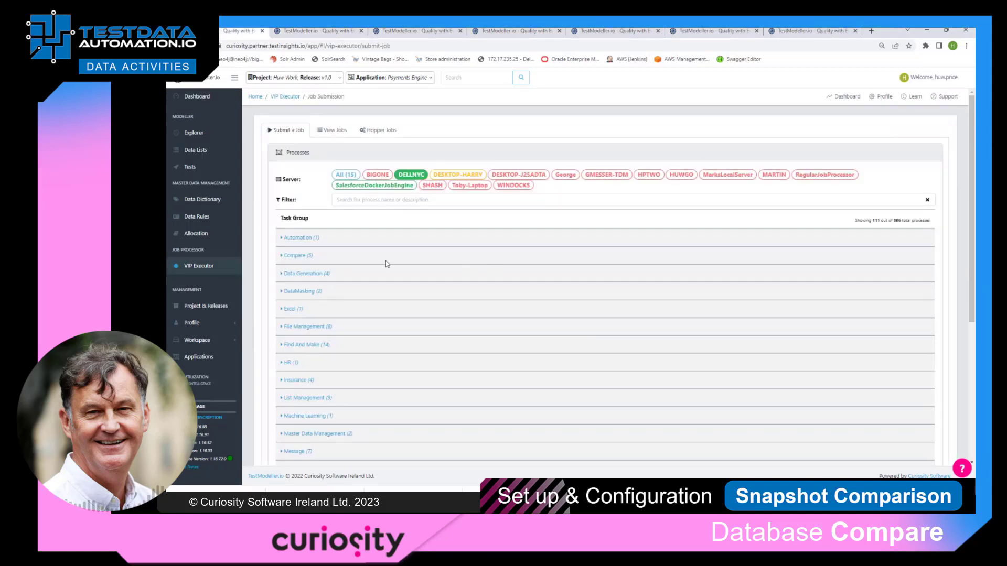
Run the Compare Oracle OT Database process from the Compare group and inspect the contact differences in CompareResults.xlsx
{"action": "left_click", "coordinate": [296, 257]}
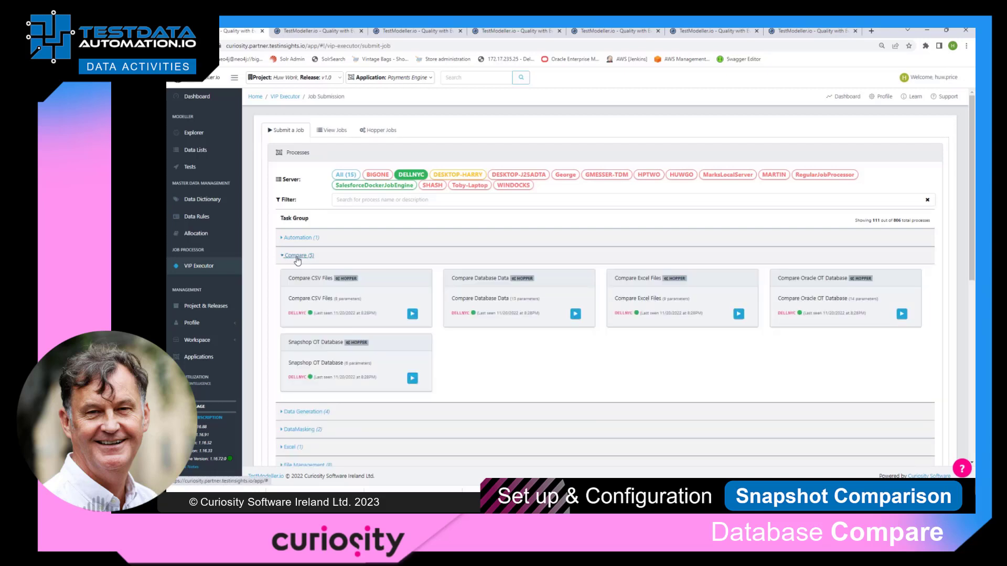
{"action": "left_click", "coordinate": [902, 314]}
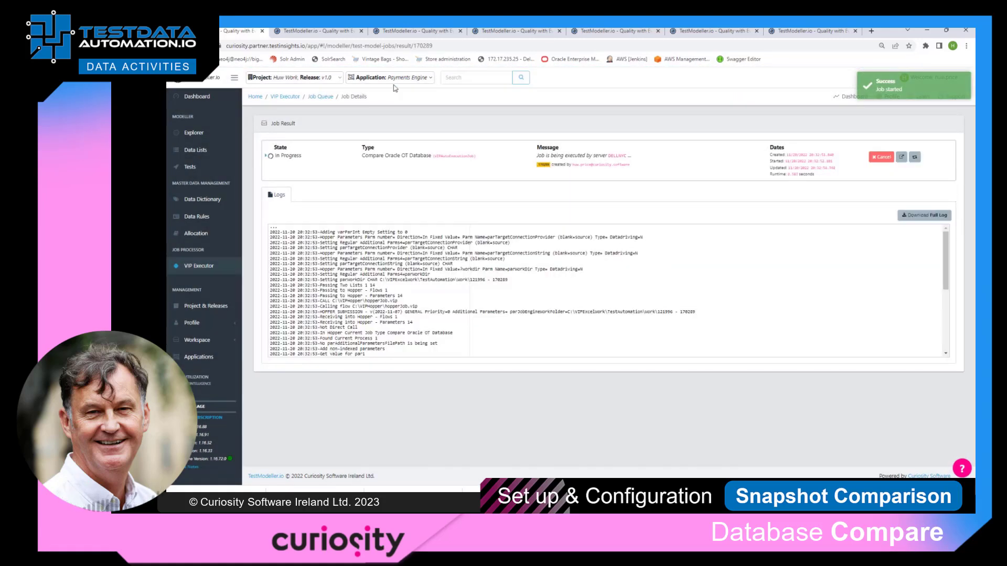
{"action": "left_click", "coordinate": [917, 212]}
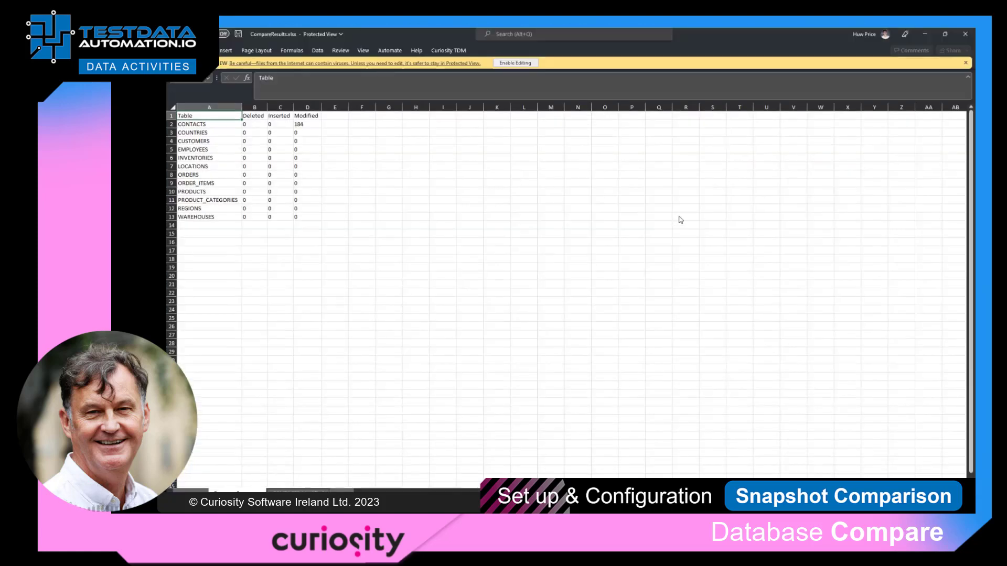
{"action": "left_click", "coordinate": [296, 488]}
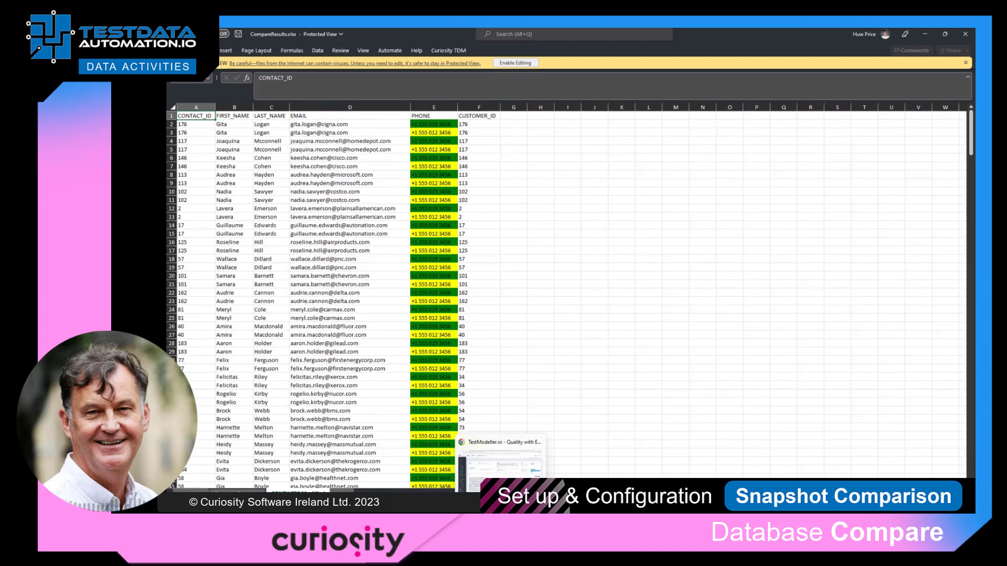
Switch back to the Compare Database OT data activity in the browser and review its activity history and components
{"action": "left_click", "coordinate": [502, 519]}
{"action": "left_click", "coordinate": [306, 36]}
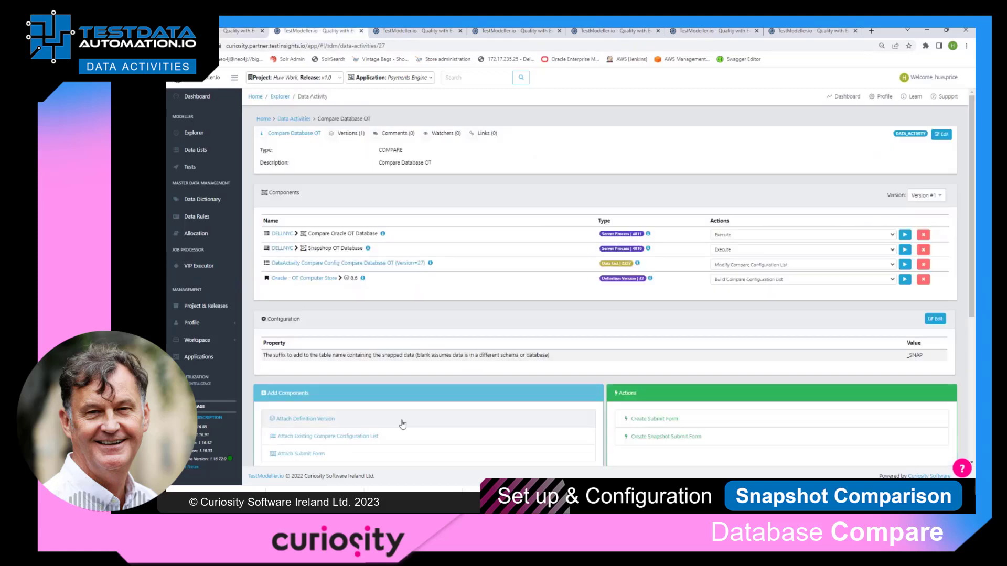
{"action": "scroll", "coordinate": [401, 424], "scroll_direction": "down", "scroll_amount": 1}
{"action": "scroll", "coordinate": [403, 423], "scroll_direction": "down", "scroll_amount": 2}
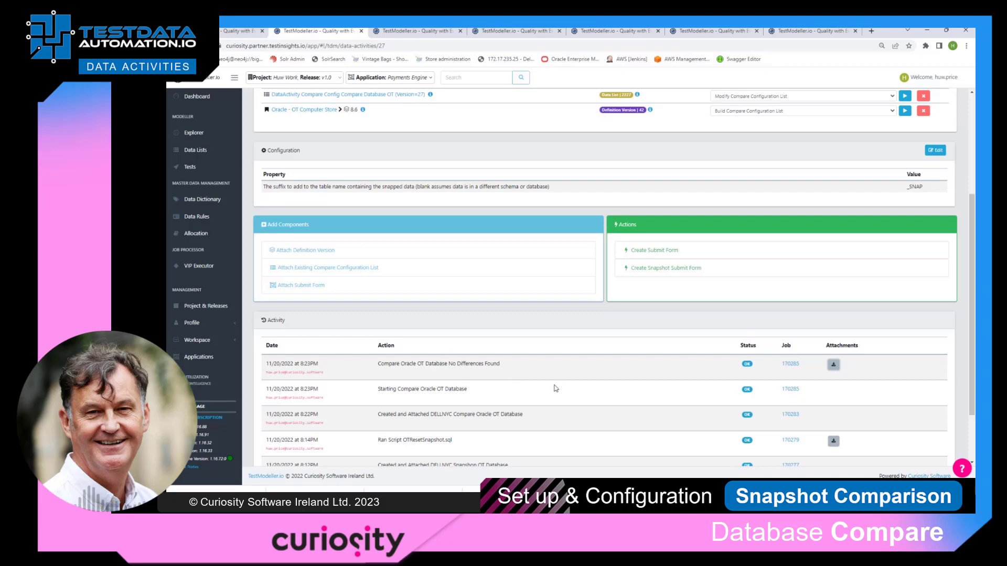
{"action": "scroll", "coordinate": [567, 371], "scroll_direction": "up", "scroll_amount": 3}
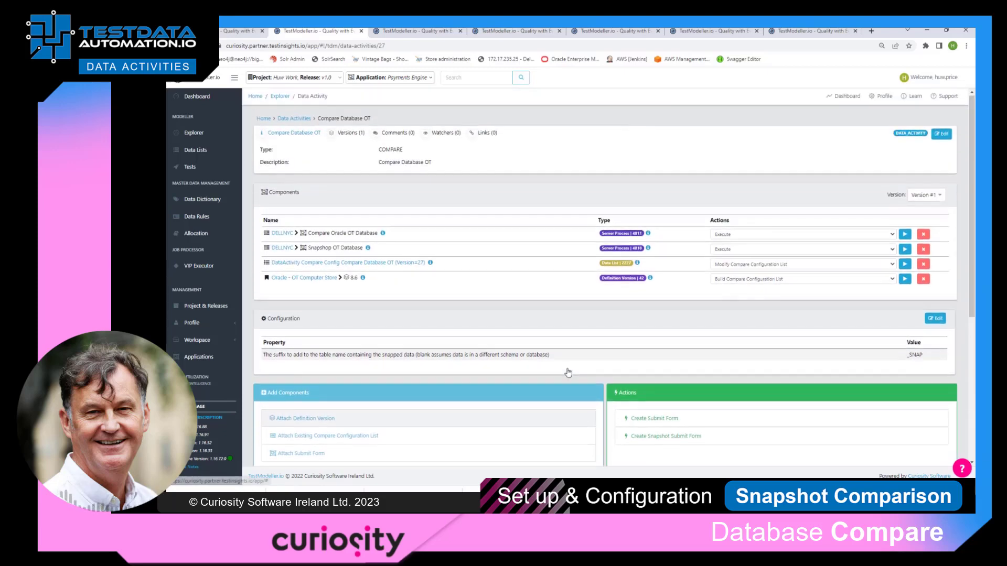